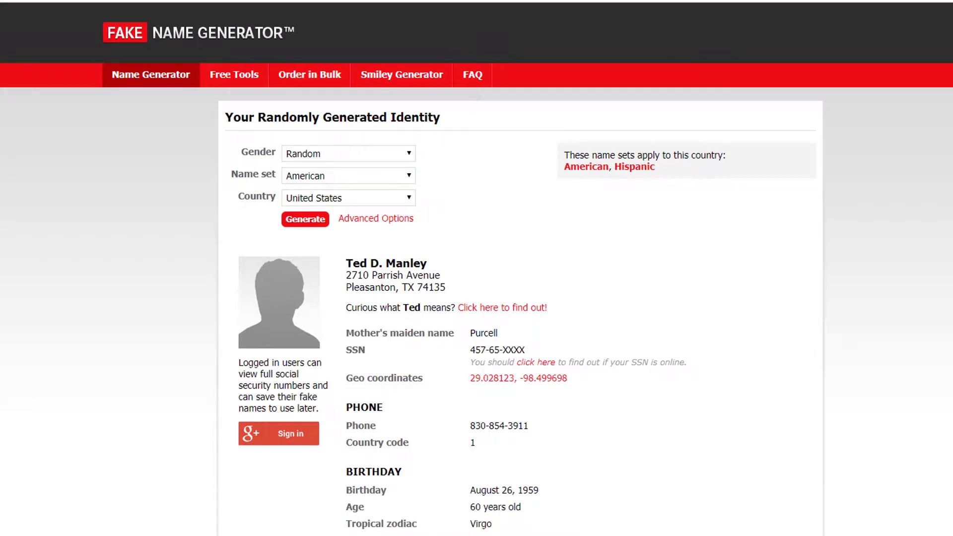
# Scroll through the generated identity, highlighting its street address, SSN and phone number
pyautogui.scroll(-4, 573, 174)
pyautogui.scroll(2, 573, 173)
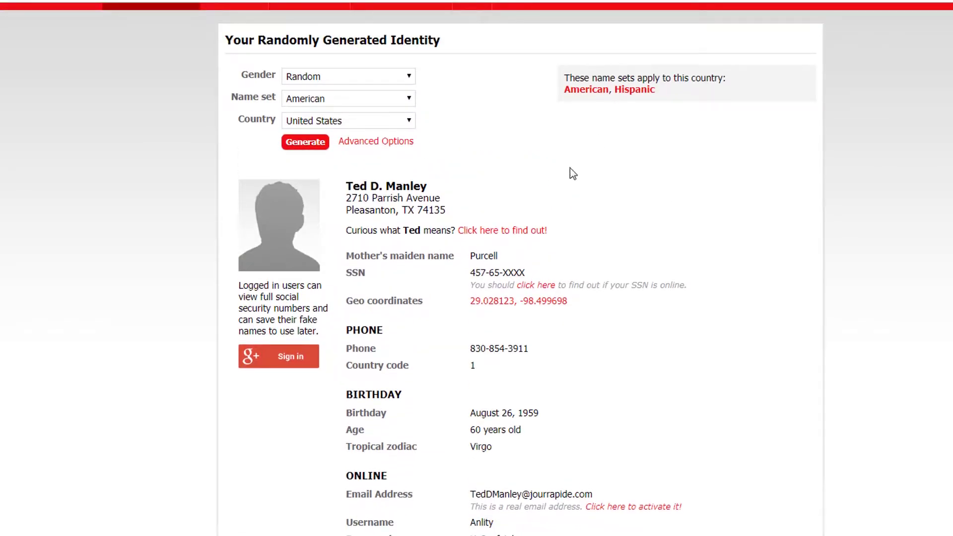
pyautogui.moveTo(430, 189); pyautogui.dragTo(347, 187)
pyautogui.moveTo(450, 213); pyautogui.dragTo(393, 198)
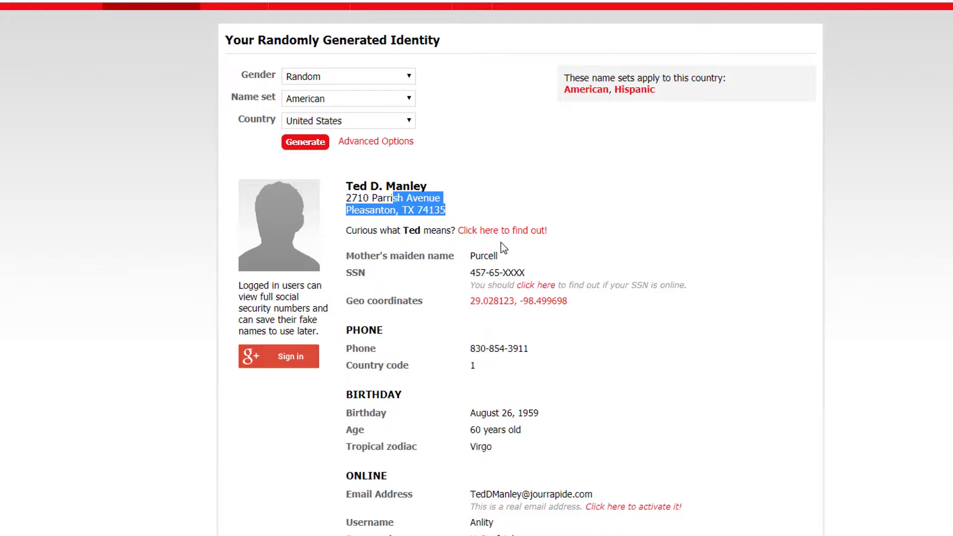
pyautogui.moveTo(490, 274); pyautogui.dragTo(500, 274)
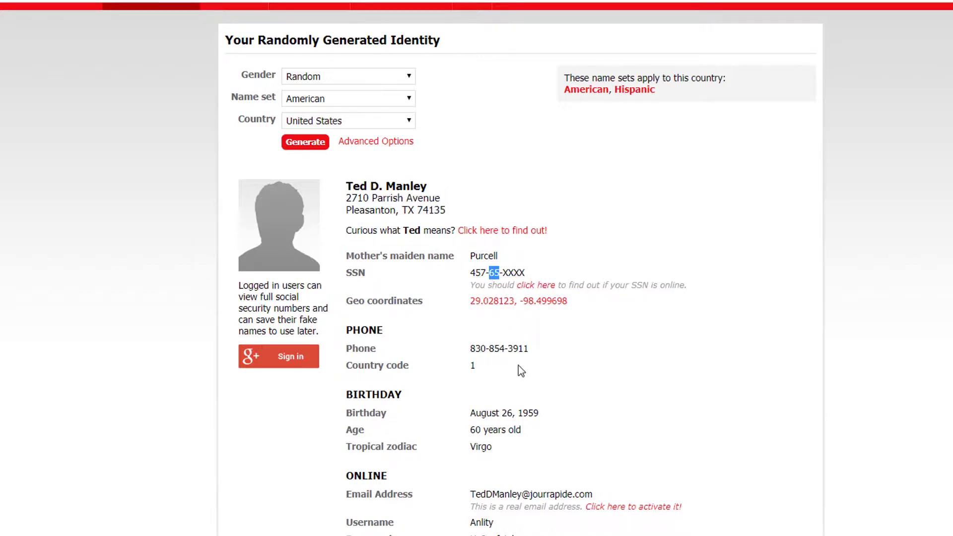
pyautogui.moveTo(529, 349); pyautogui.dragTo(466, 344)
pyautogui.click(500, 348)
pyautogui.scroll(-7, 620, 347)
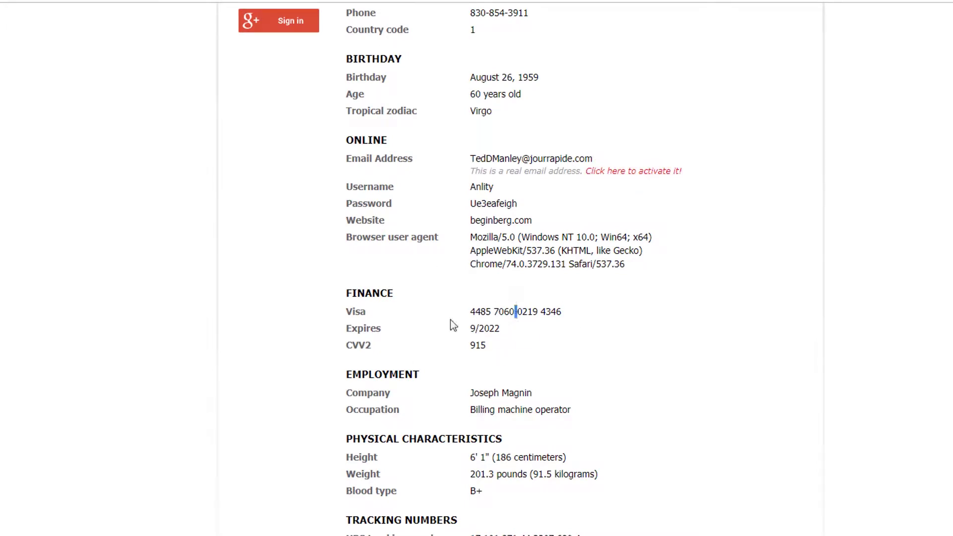
pyautogui.scroll(8, 456, 230)
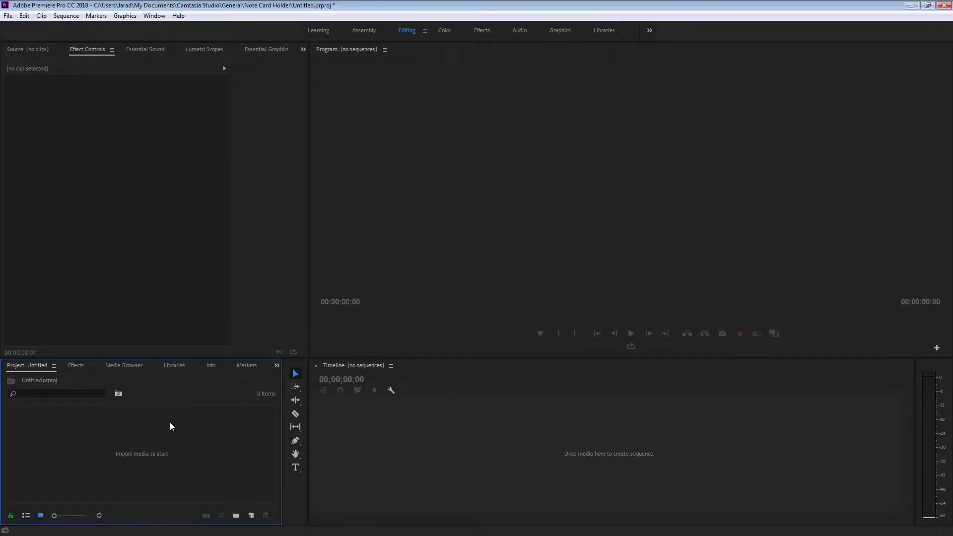
# Import profile.mp4 and drop it on the Timeline to create a 'profile' sequence, selecting the clip
pyautogui.doubleClick(156, 424)
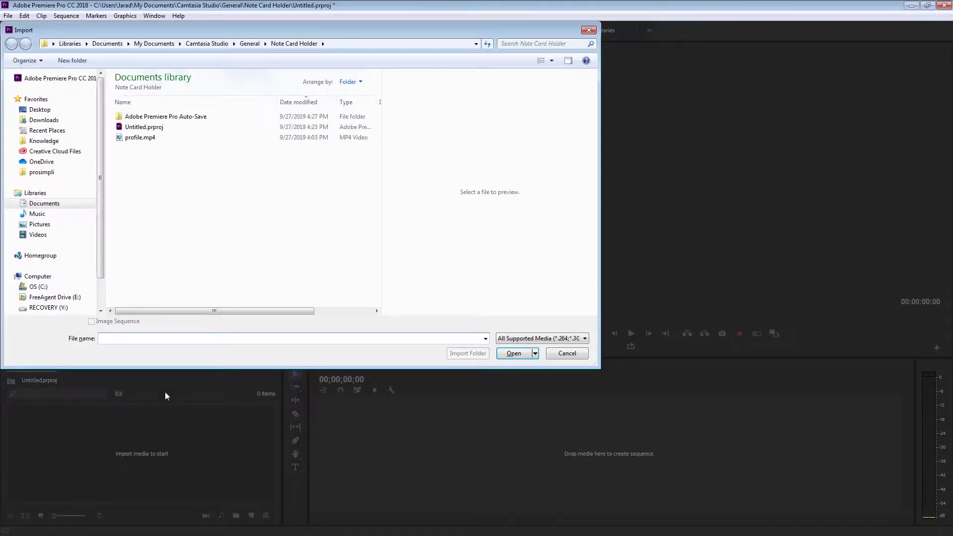
pyautogui.click(149, 138)
pyautogui.click(513, 353)
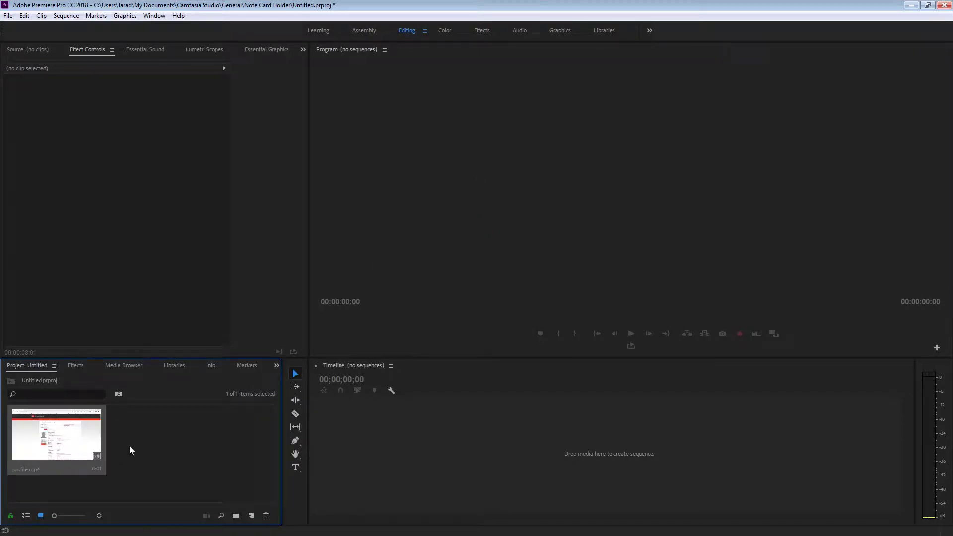
pyautogui.moveTo(381, 441); pyautogui.dragTo(380, 438)
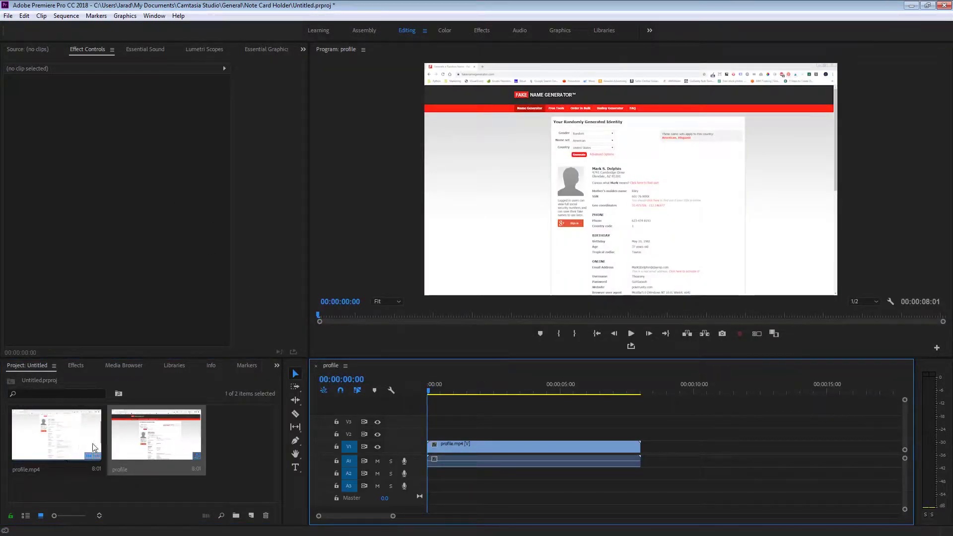
pyautogui.click(464, 448)
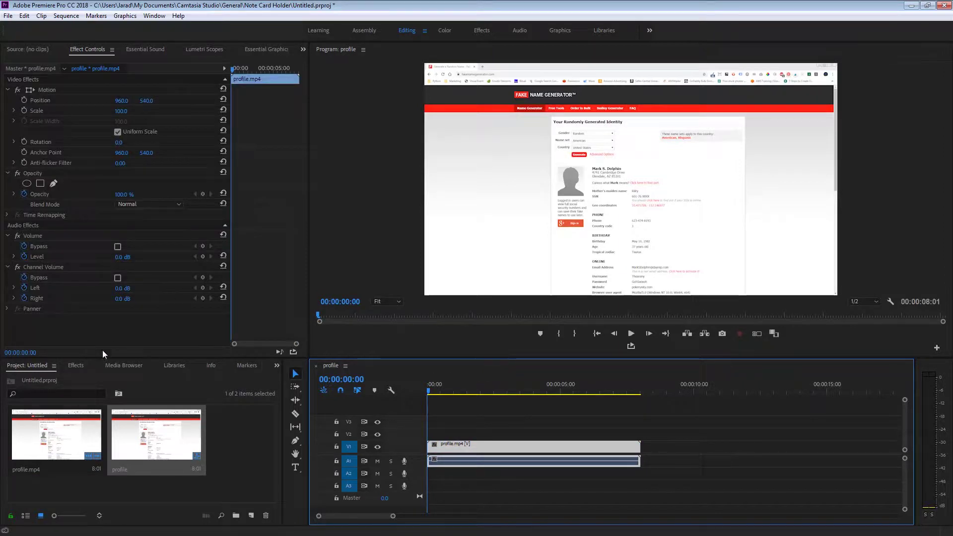
# Apply Gaussian Blur (found by searching 'gau') to the profile clip with a rectangle mask and no feather
pyautogui.click(76, 366)
pyautogui.click(62, 379)
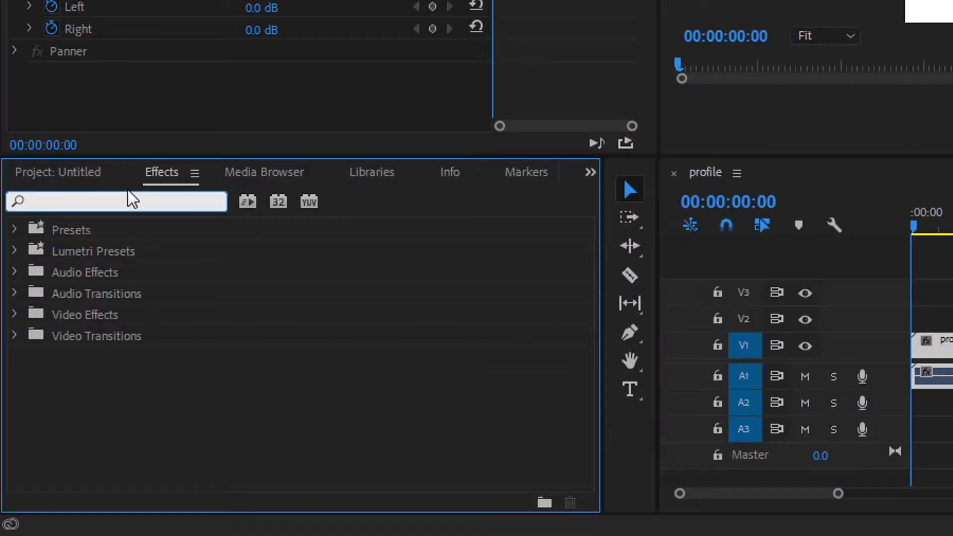
pyautogui.write('gauss')
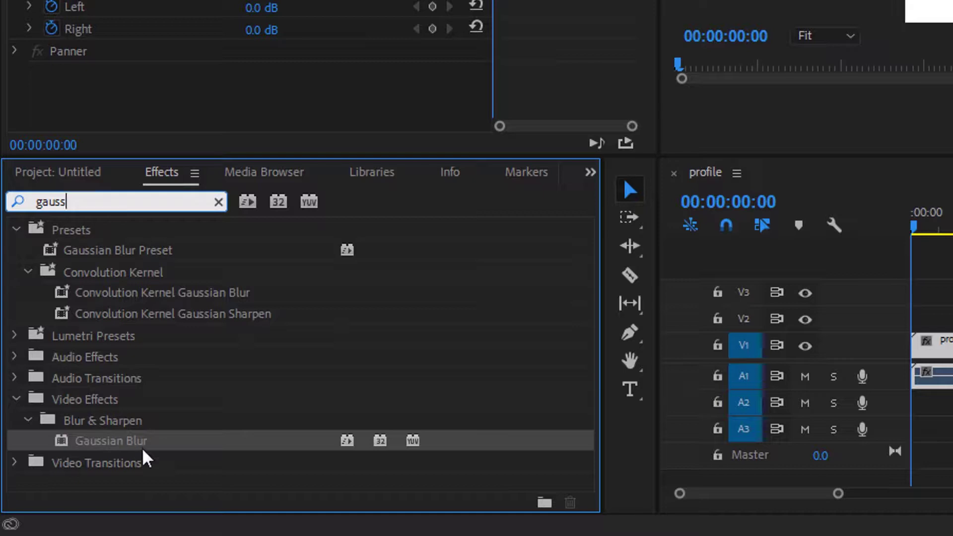
pyautogui.moveTo(157, 447); pyautogui.dragTo(928, 348)
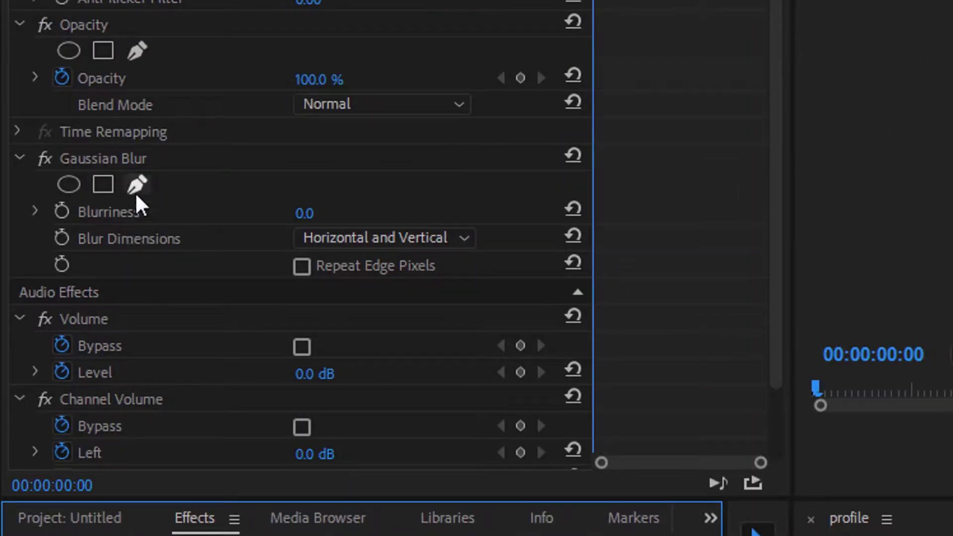
pyautogui.click(111, 189)
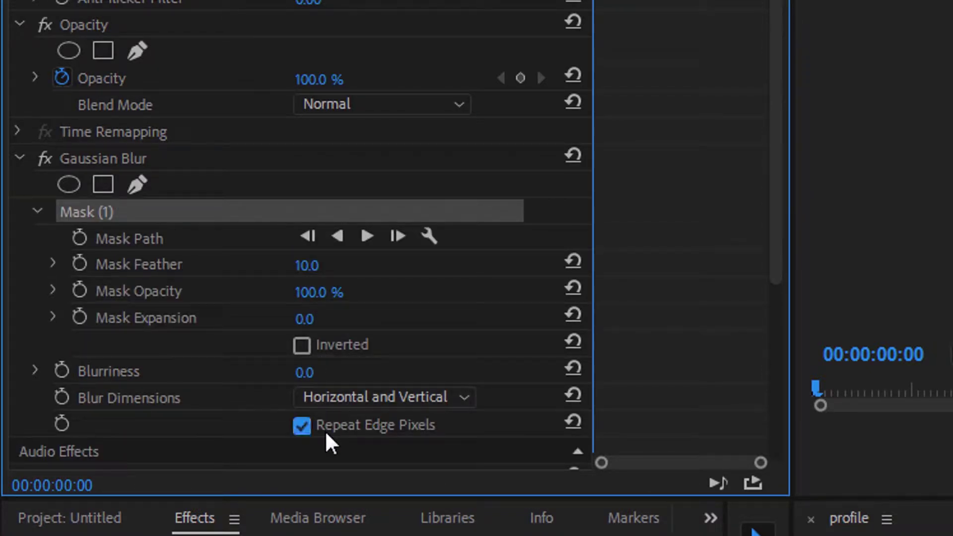
pyautogui.moveTo(338, 270)
pyautogui.mouseDown()
pyautogui.moveTo(313, 269)
pyautogui.moveTo(339, 269)
pyautogui.mouseUp()
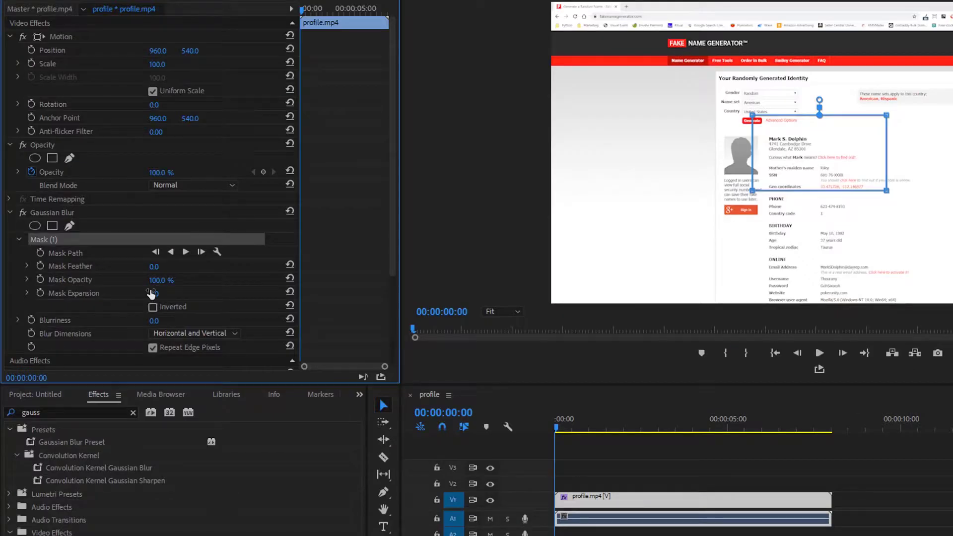
# Raise Blurriness to 30 and move the mask box up over the name area
pyautogui.moveTo(153, 321); pyautogui.dragTo(174, 321)
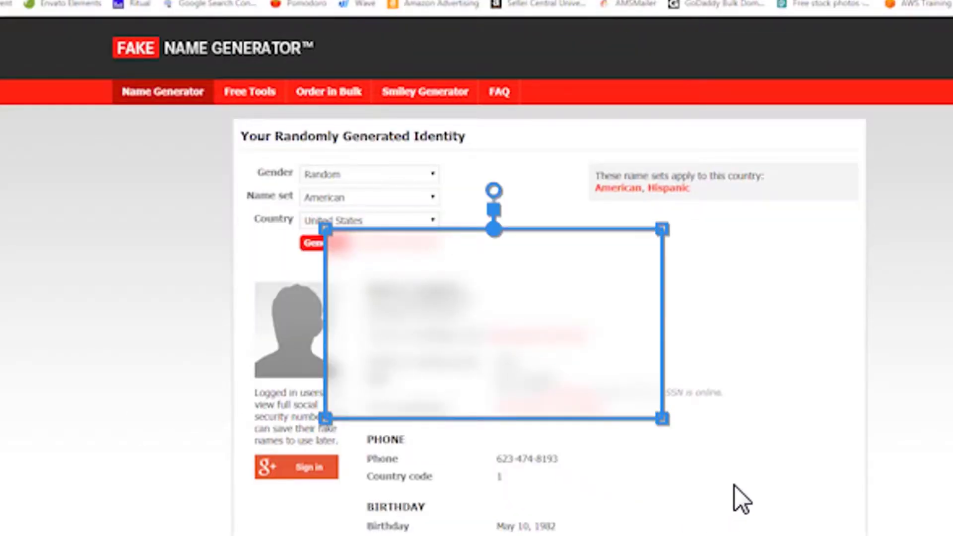
pyautogui.moveTo(735, 487); pyautogui.dragTo(240, 385)
pyautogui.moveTo(478, 362); pyautogui.dragTo(498, 385)
pyautogui.moveTo(703, 515); pyautogui.dragTo(276, 427)
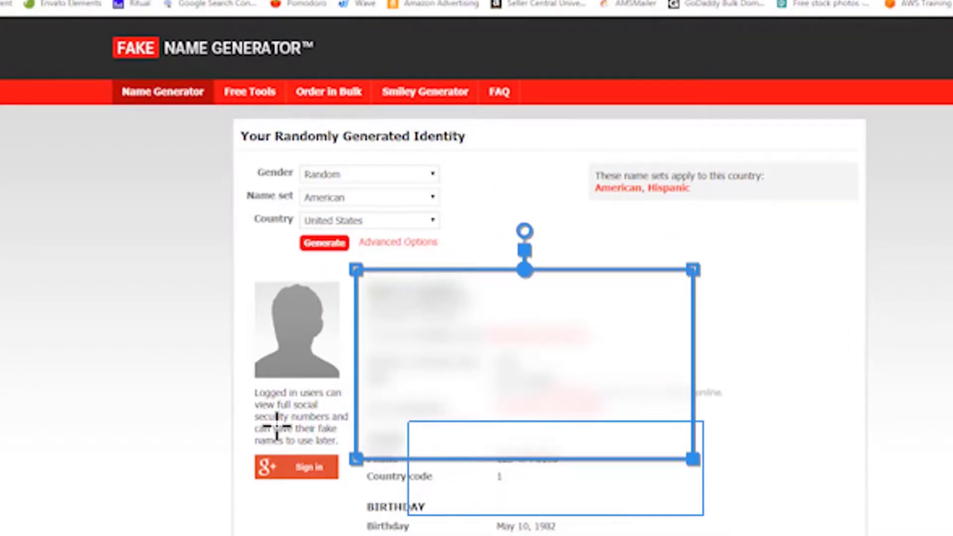
# Resize the mask from its bottom, right side and corners so it covers only the name line
pyautogui.moveTo(692, 459); pyautogui.dragTo(701, 335)
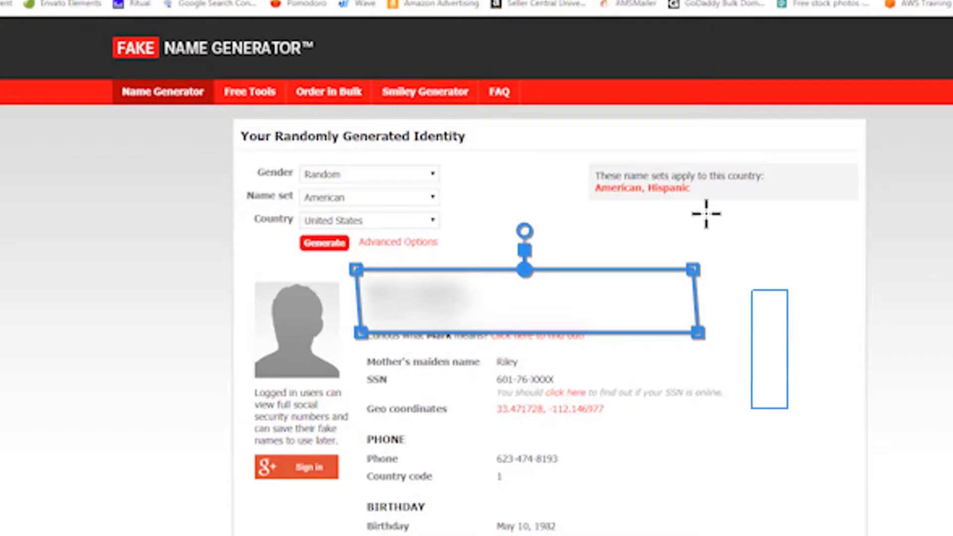
pyautogui.moveTo(696, 273); pyautogui.dragTo(482, 273)
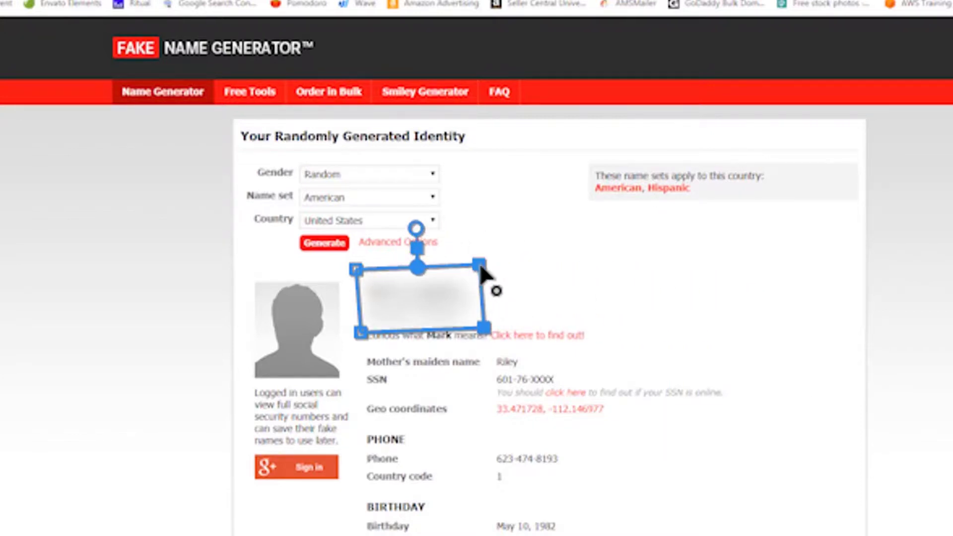
pyautogui.moveTo(427, 298)
pyautogui.mouseDown()
pyautogui.moveTo(427, 289)
pyautogui.moveTo(432, 300)
pyautogui.mouseUp()
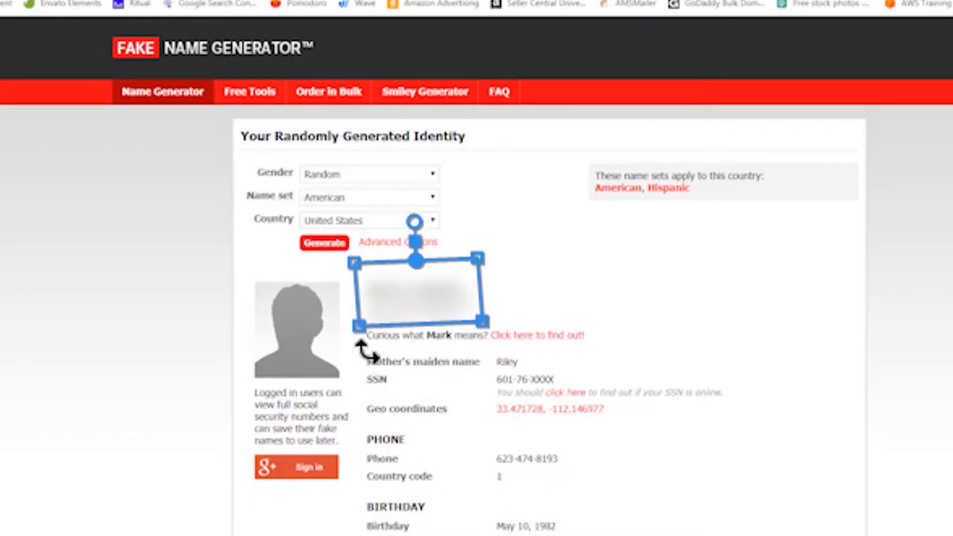
pyautogui.moveTo(371, 334); pyautogui.dragTo(370, 323)
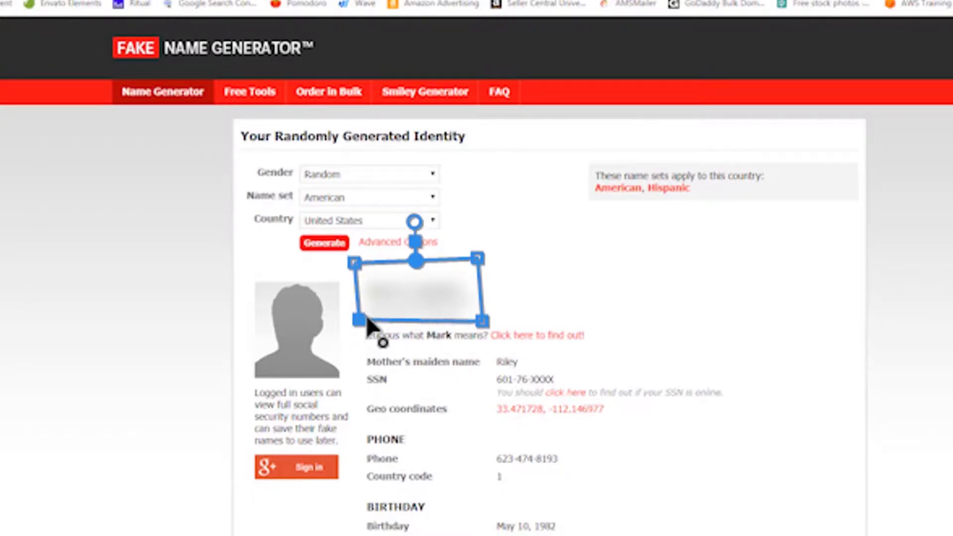
pyautogui.moveTo(479, 264); pyautogui.dragTo(479, 273)
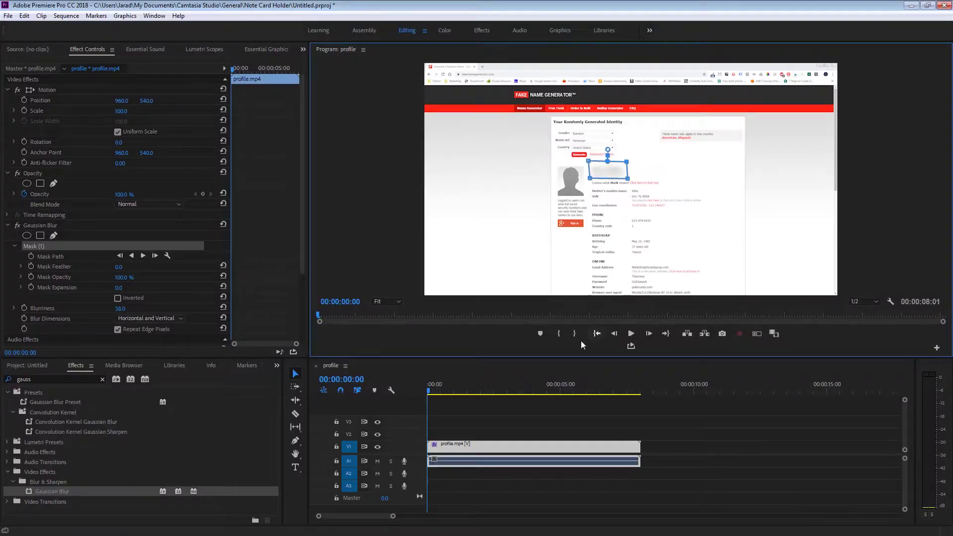
# Keyframe the Mask Path, check the mask a few frames in, and track it forward through the clip
pyautogui.click(31, 257)
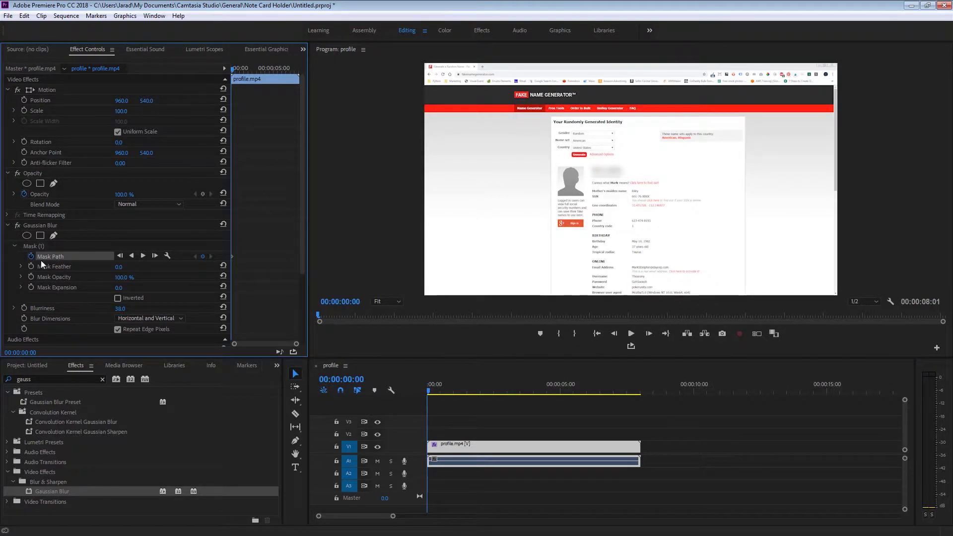
pyautogui.click(73, 245)
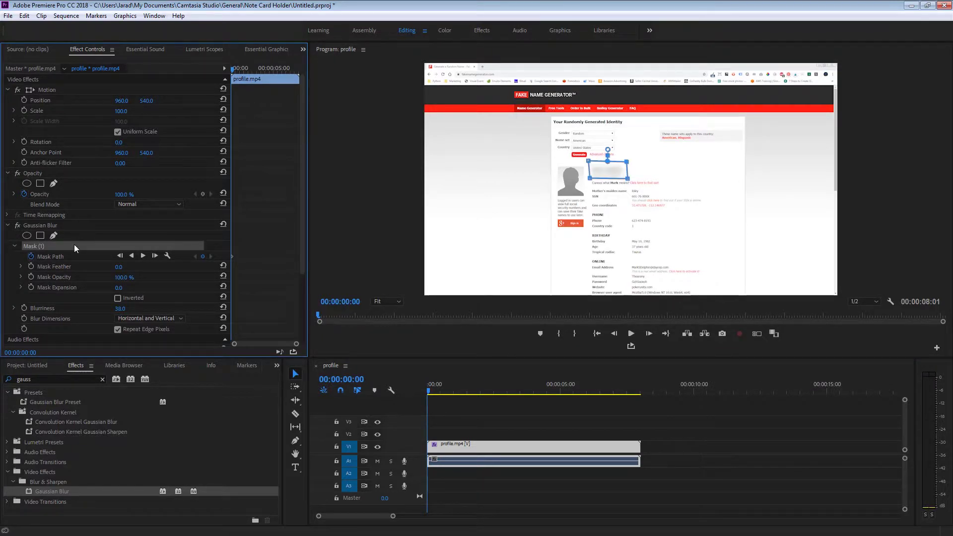
pyautogui.click(430, 391)
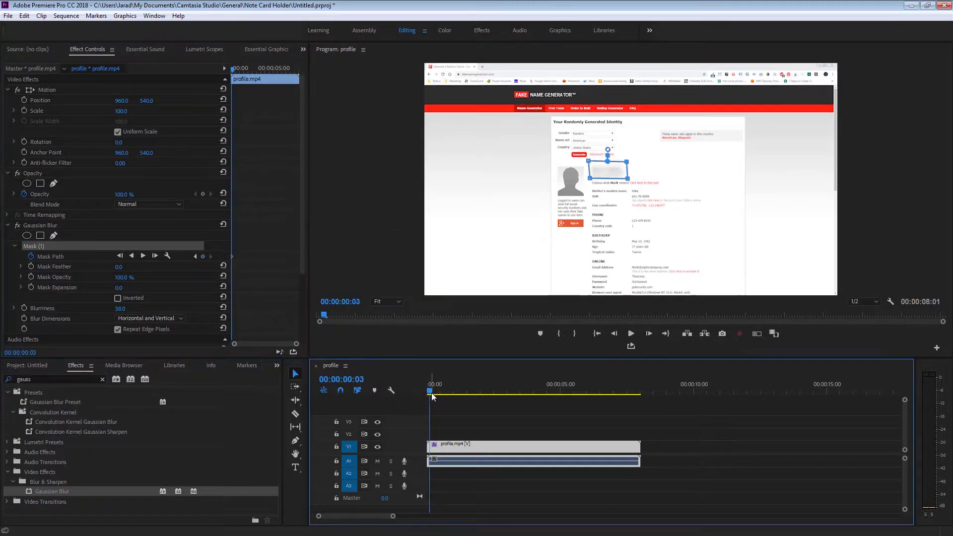
pyautogui.moveTo(431, 395); pyautogui.dragTo(451, 393)
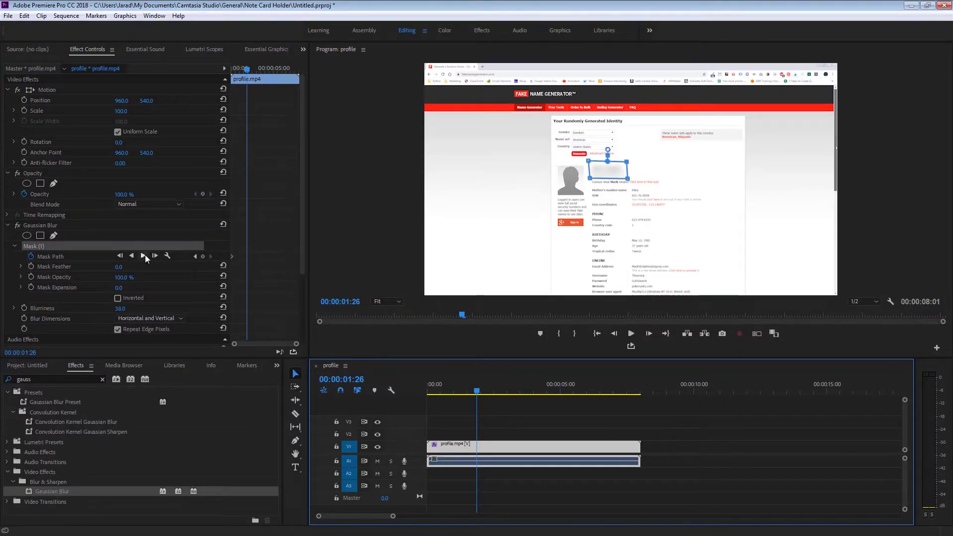
pyautogui.click(144, 255)
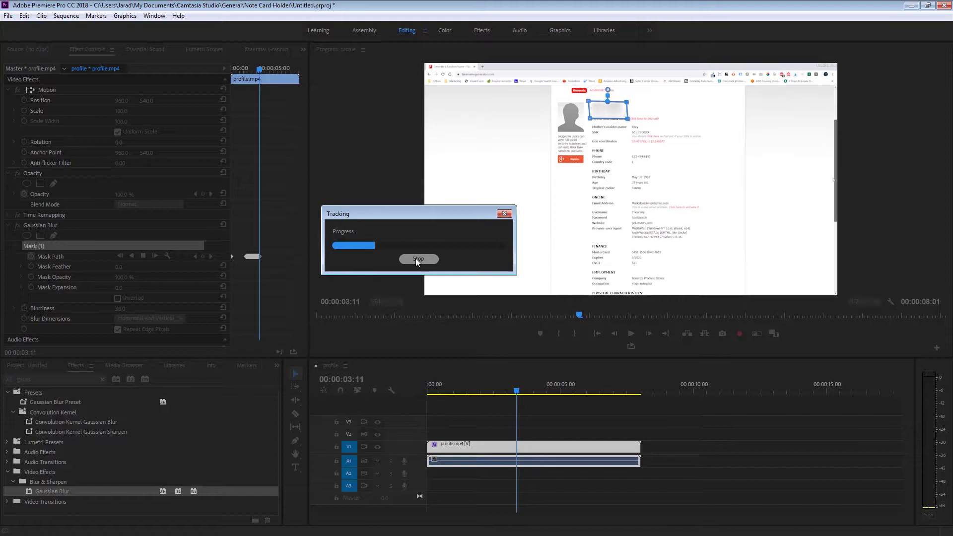
# Stop the tracking and play the clip at 75% preview zoom to check the blur
pyautogui.click(416, 258)
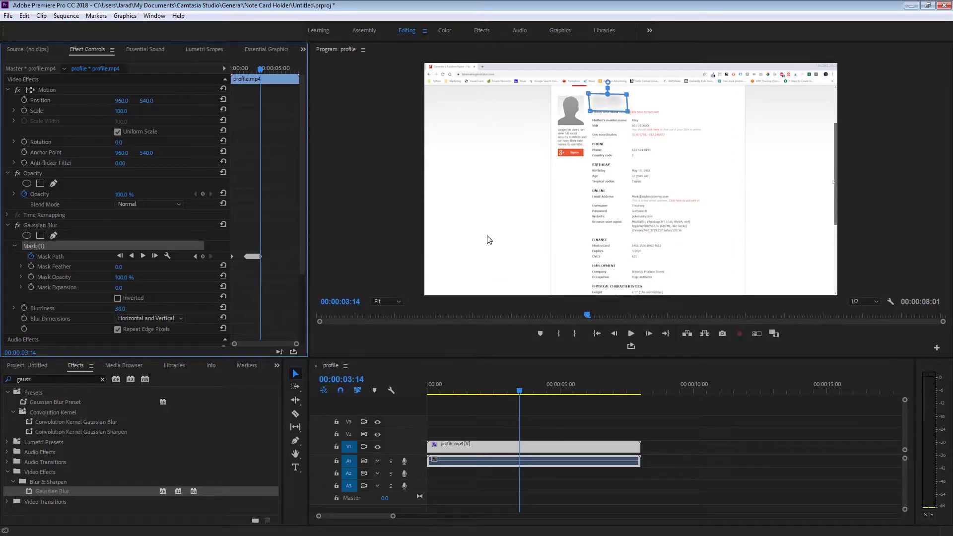
pyautogui.click(473, 385)
pyautogui.click(392, 302)
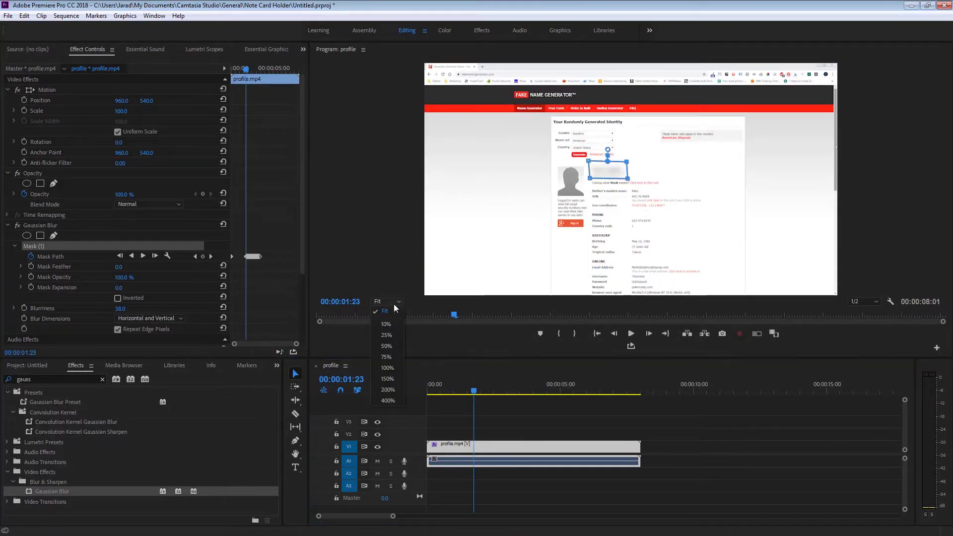
pyautogui.click(391, 355)
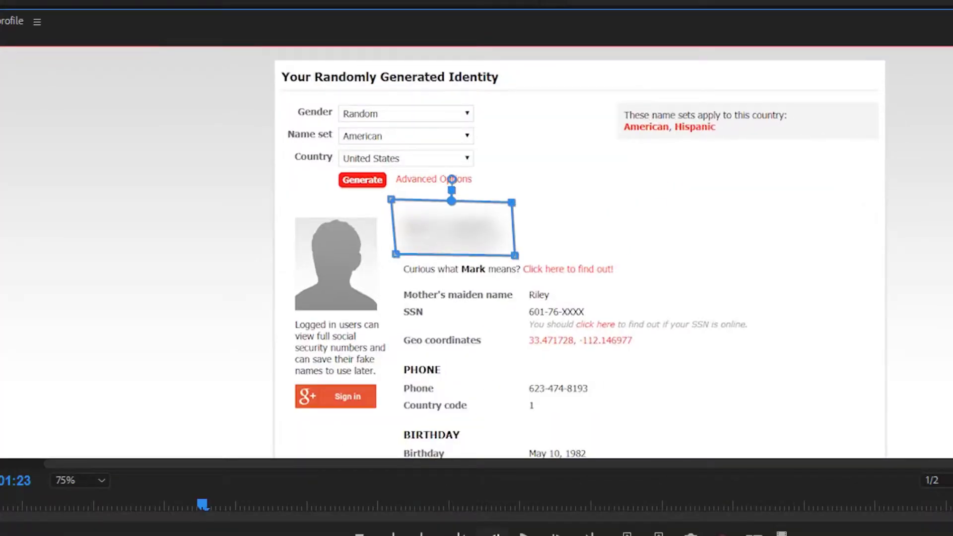
pyautogui.press('space')
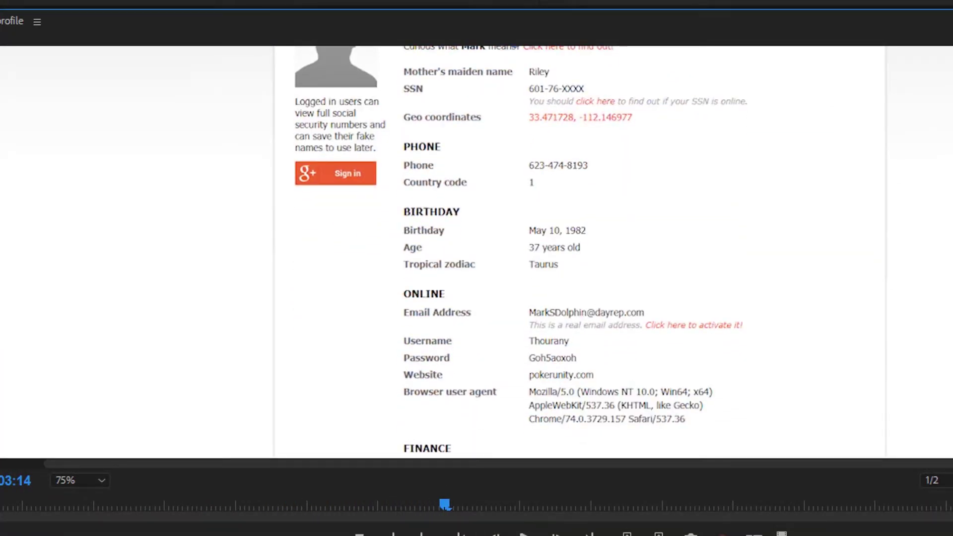
# Return the preview to Fit and minimize Premiere to reveal Chrome
pyautogui.click(75, 481)
pyautogui.click(80, 511)
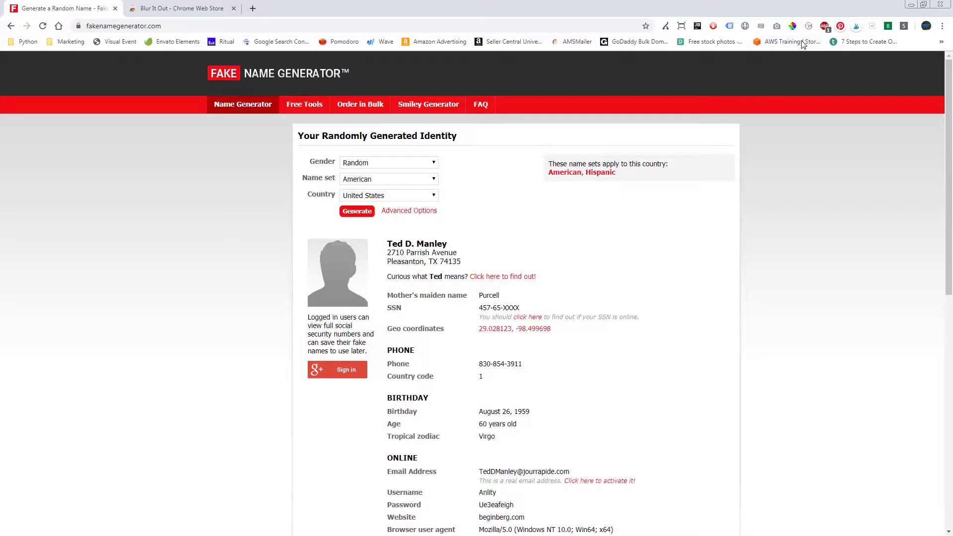
pyautogui.click(912, 5)
# Remove both old words from Blur It Out's blacklist and disable blacklist blurring
pyautogui.click(889, 28)
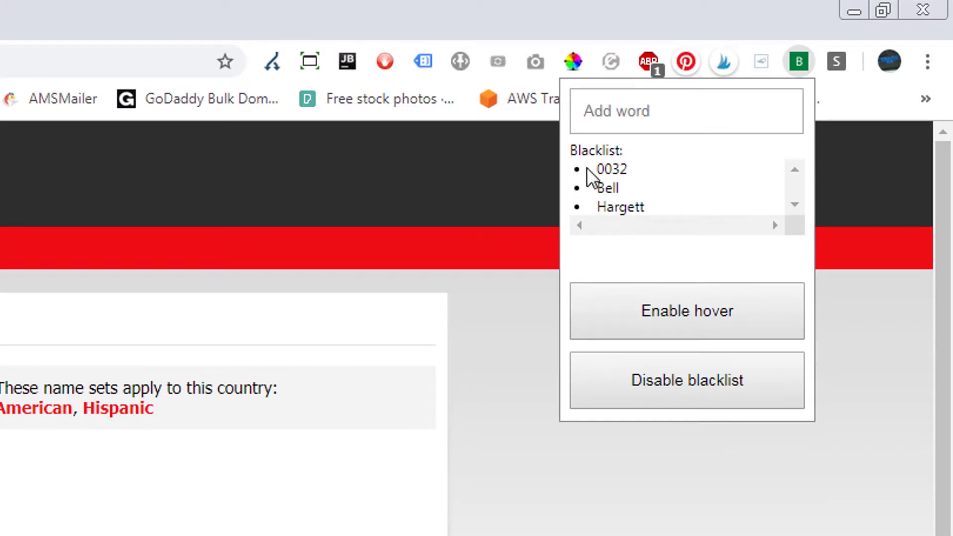
pyautogui.click(612, 170)
pyautogui.click(613, 170)
pyautogui.click(614, 170)
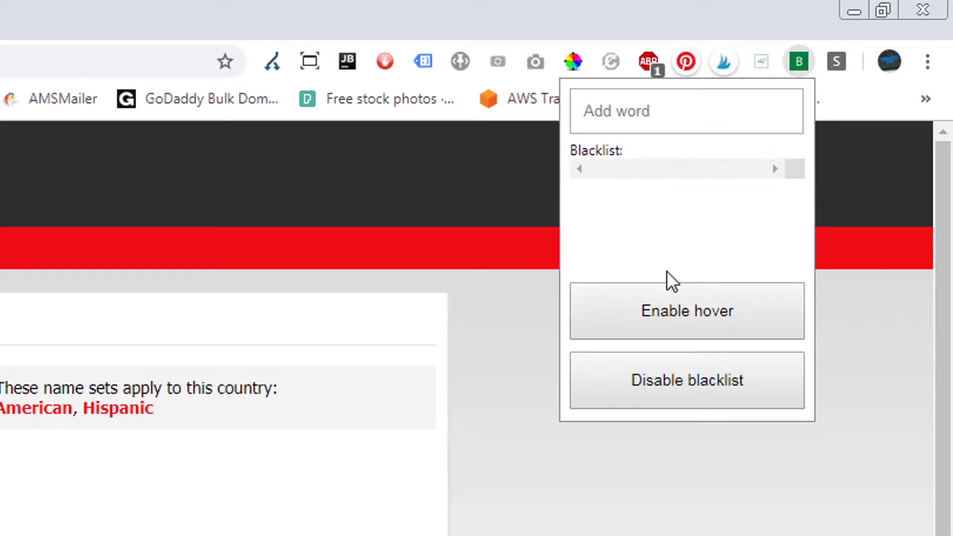
pyautogui.click(682, 377)
pyautogui.click(641, 391)
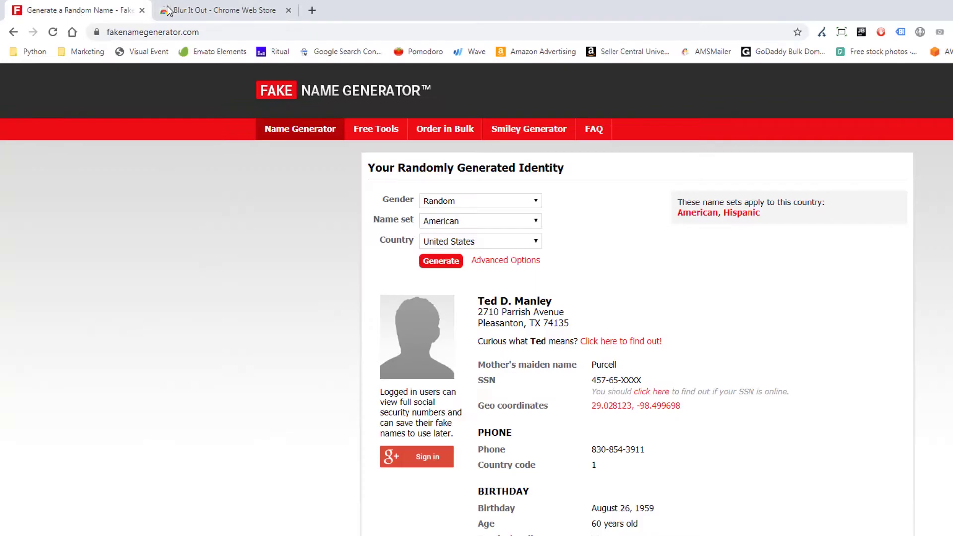
# Look at the extension's Chrome Web Store listing, then go back to the Fake Name Generator tab
pyautogui.click(196, 14)
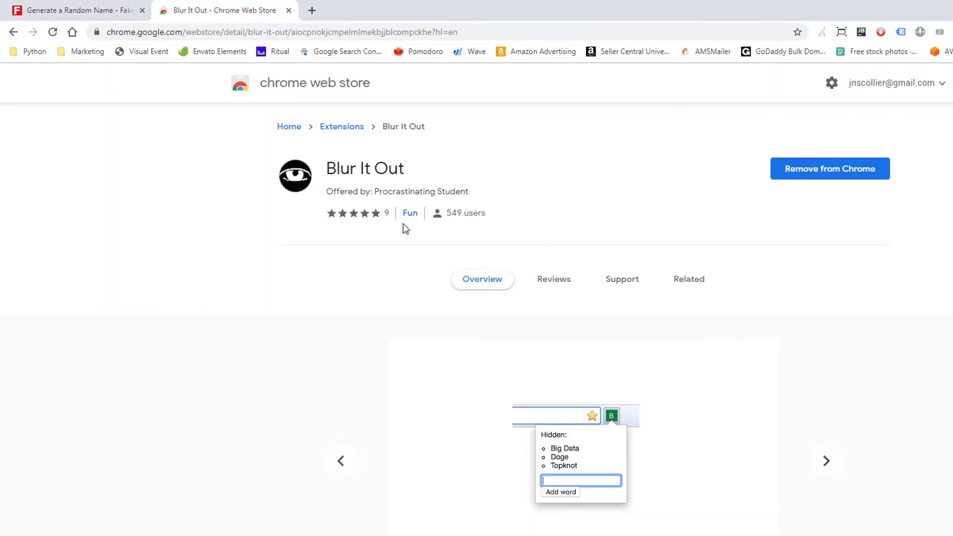
pyautogui.moveTo(407, 179); pyautogui.dragTo(328, 172)
pyautogui.click(438, 164)
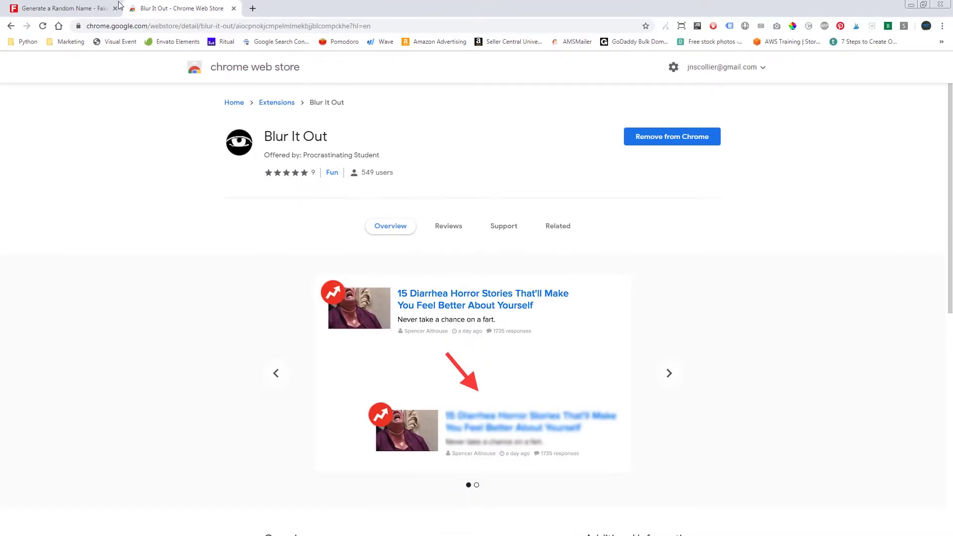
pyautogui.click(100, 8)
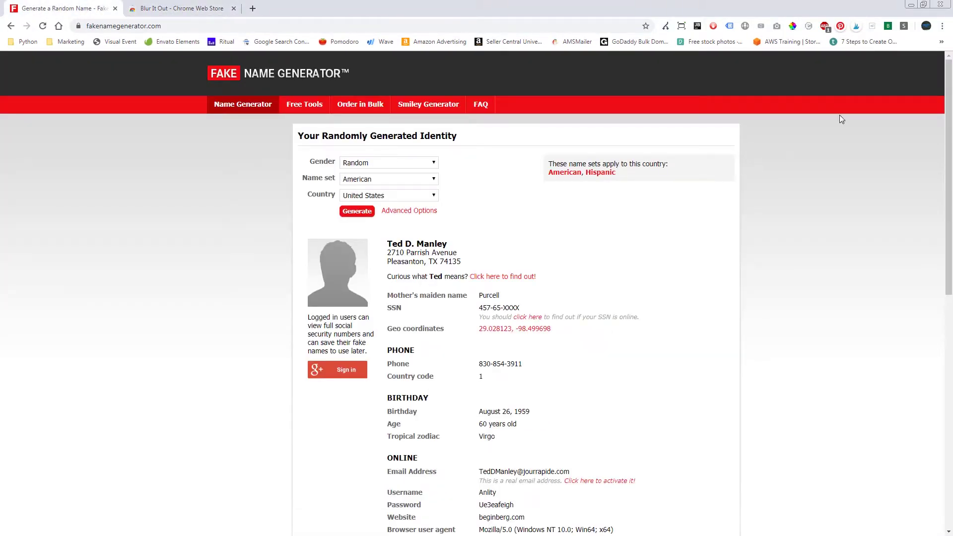
# Re-enable blacklist blurring in Blur It Out
pyautogui.click(888, 28)
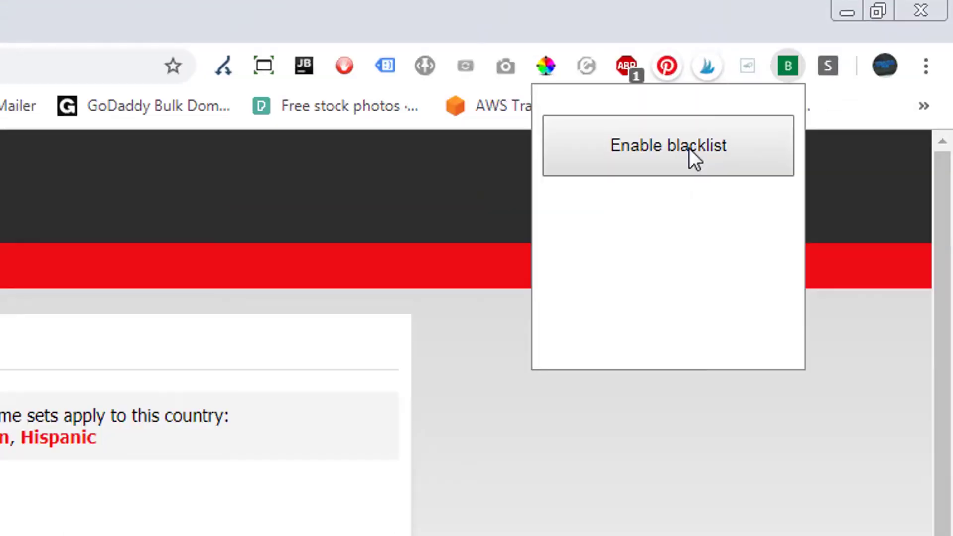
pyautogui.click(850, 62)
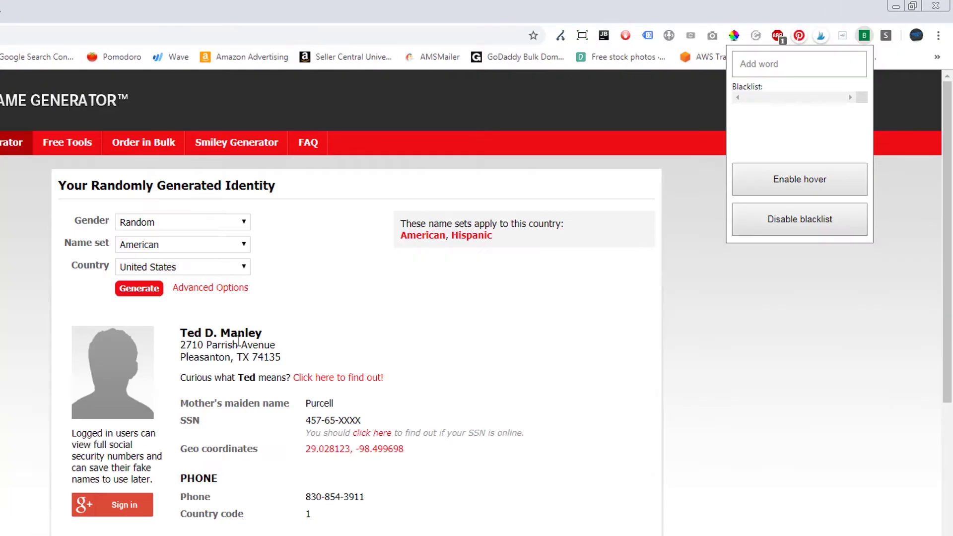
pyautogui.click(241, 338)
# Add the generated person's surname to the blacklist so the name line blurs on the page
pyautogui.doubleClick(245, 332)
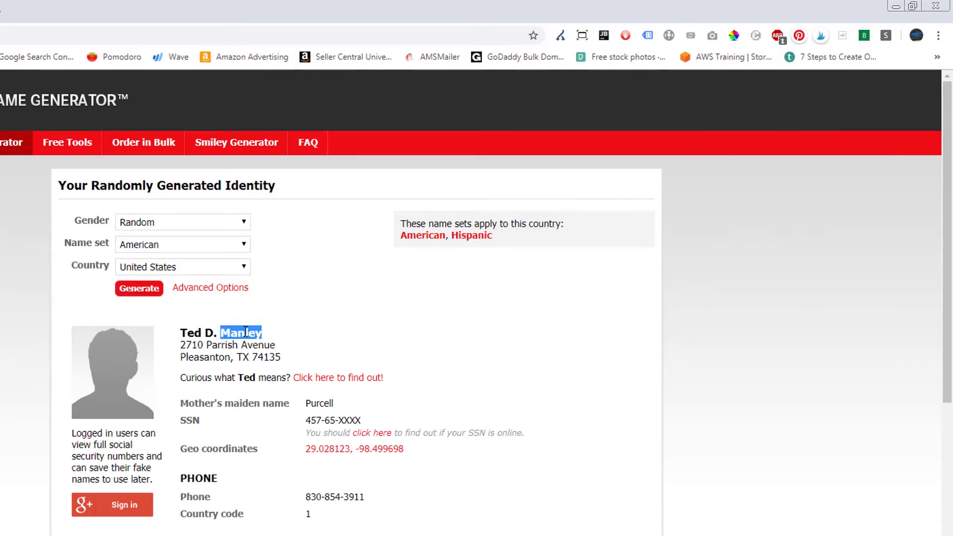
pyautogui.click(865, 35)
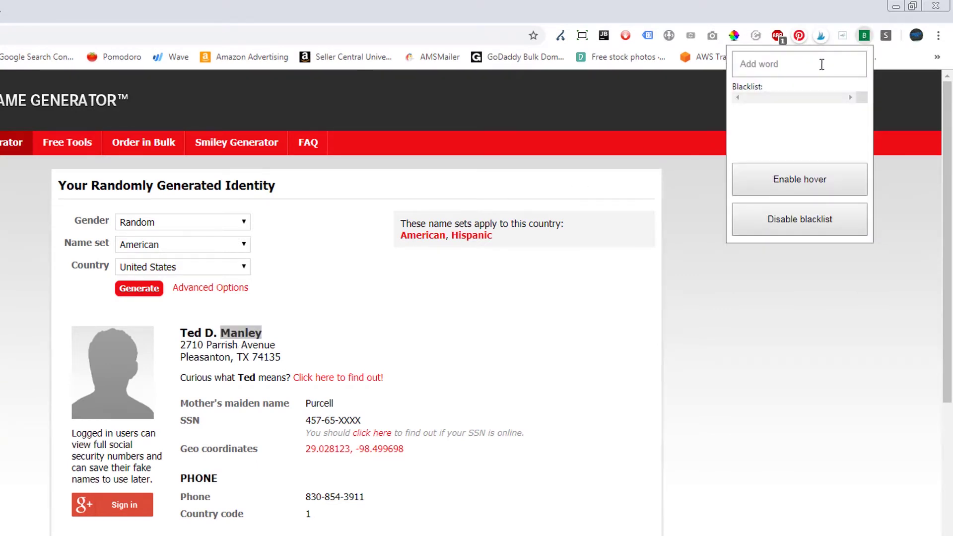
pyautogui.click(826, 66)
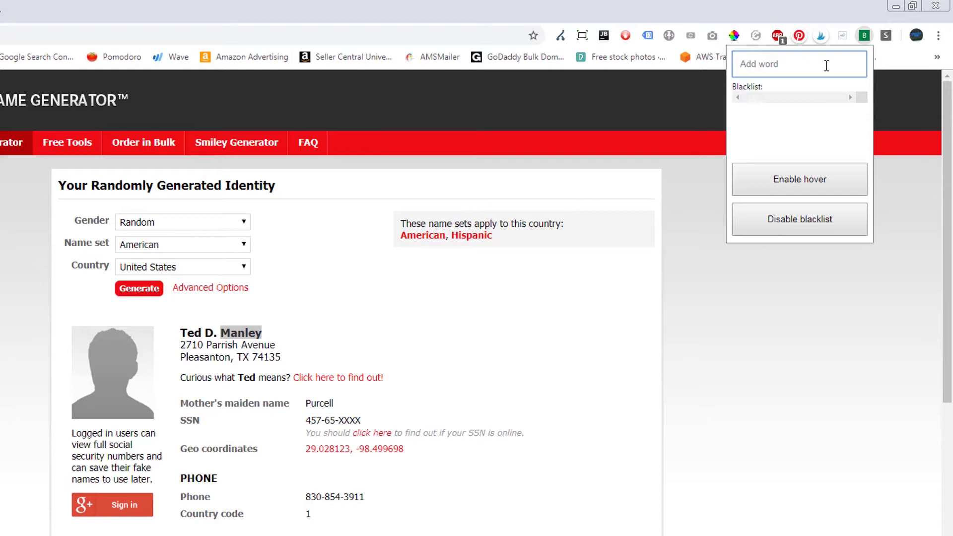
pyautogui.write('manley')
pyautogui.press('Return')
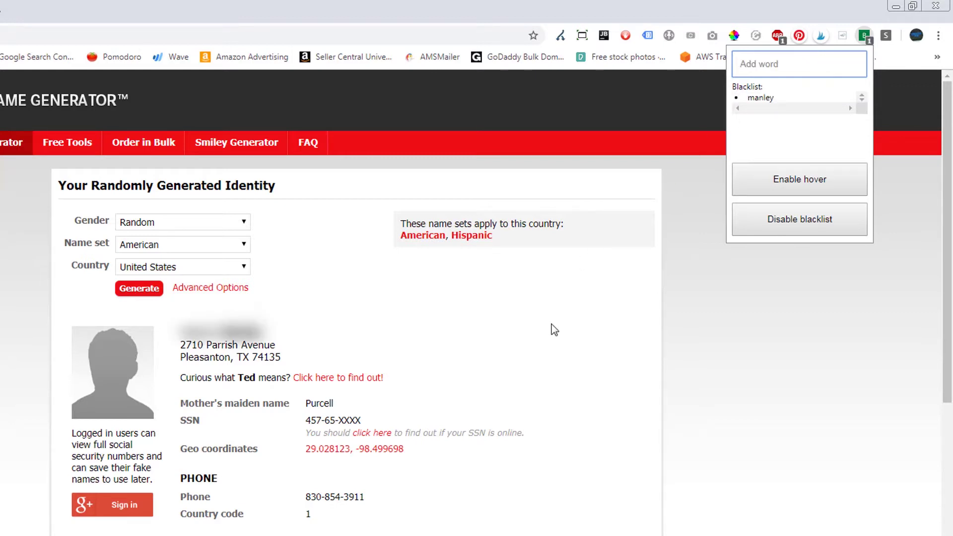
pyautogui.click(552, 324)
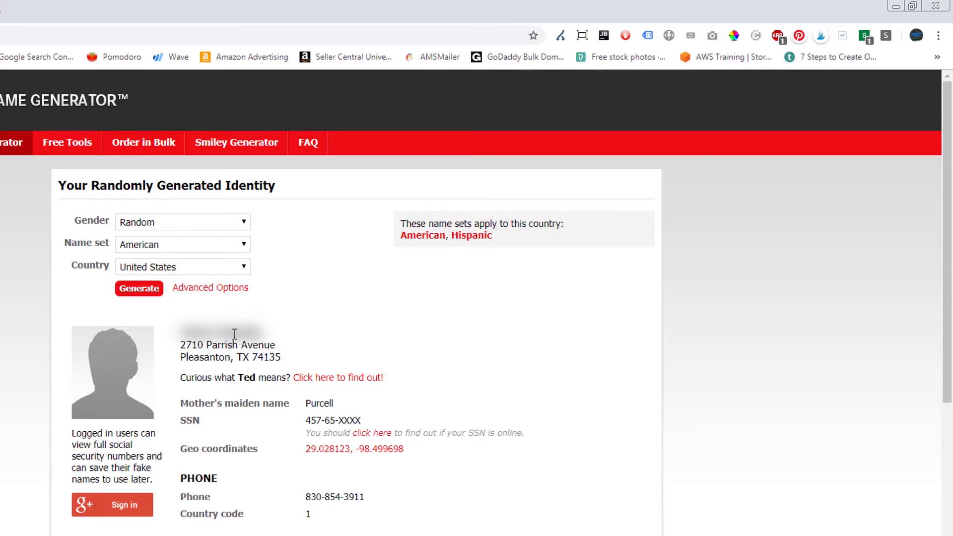
pyautogui.moveTo(946, 179)
pyautogui.mouseDown()
pyautogui.moveTo(943, 260)
pyautogui.moveTo(942, 177)
pyautogui.mouseUp()
pyautogui.doubleClick(312, 421)
pyautogui.hotkey('ctrl', 'c')
# Paste the SSN's opening digits into the blacklist
pyautogui.click(864, 36)
pyautogui.click(790, 76)
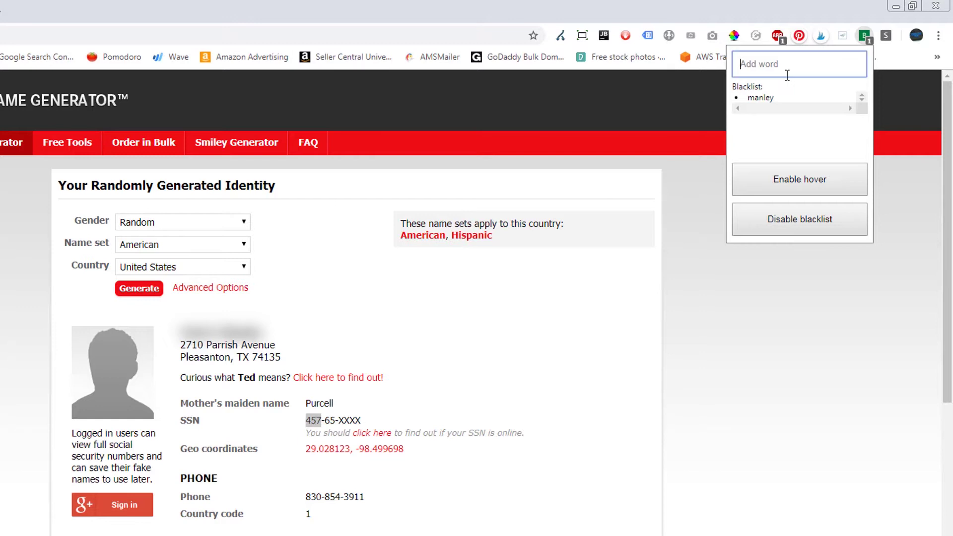
pyautogui.hotkey('ctrl', 'v')
pyautogui.press('Return')
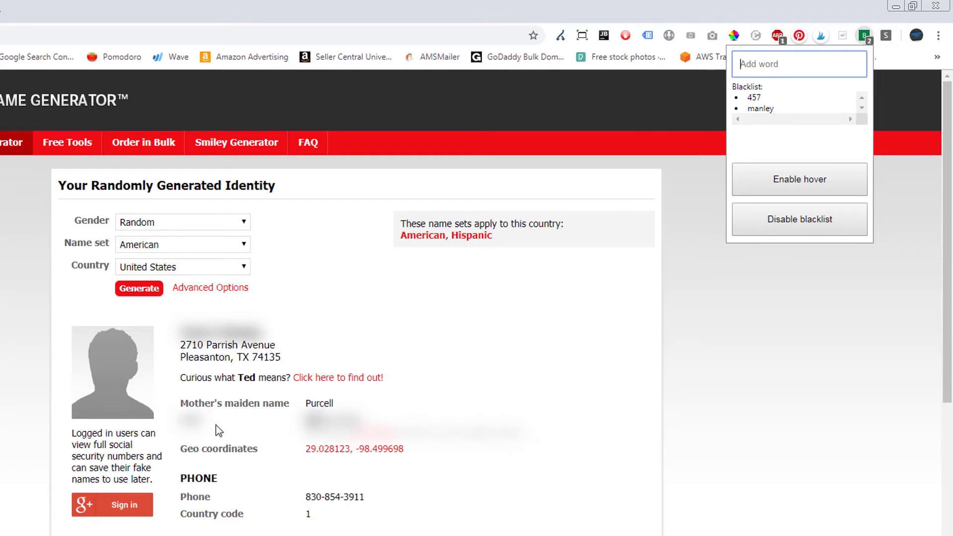
# Add the address's street name to the blacklist and scroll the page to check the blurred lines
pyautogui.doubleClick(225, 348)
pyautogui.hotkey('ctrl', 'c')
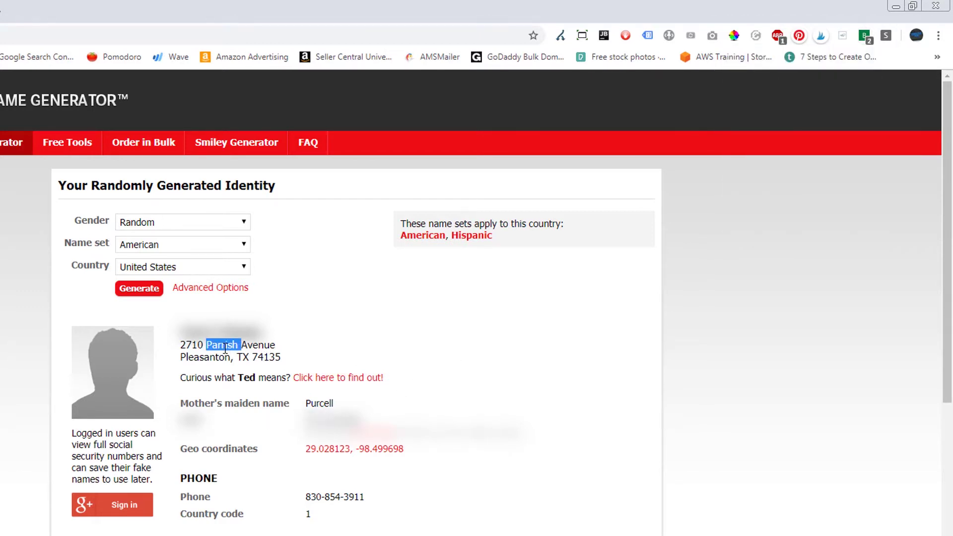
pyautogui.click(858, 38)
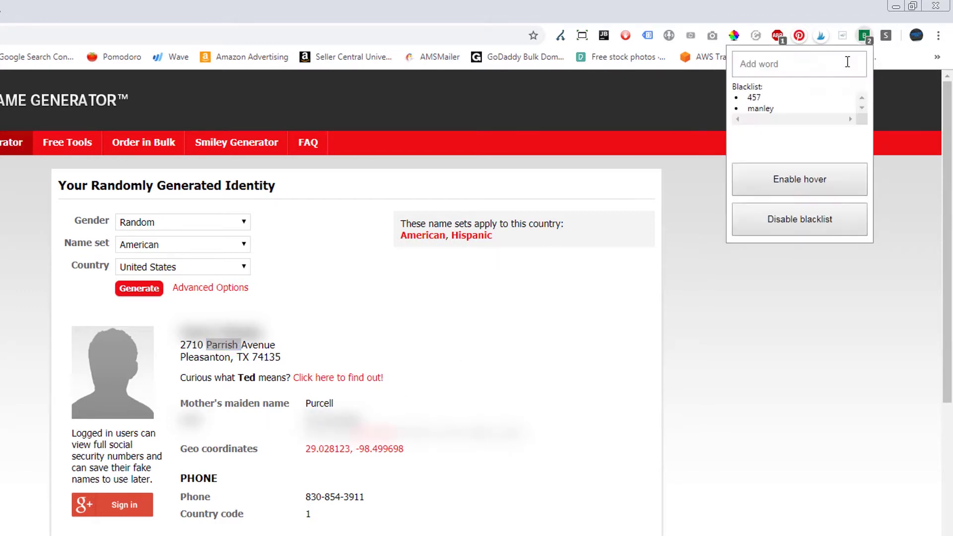
pyautogui.click(792, 65)
pyautogui.hotkey('ctrl', 'v')
pyautogui.press('Return')
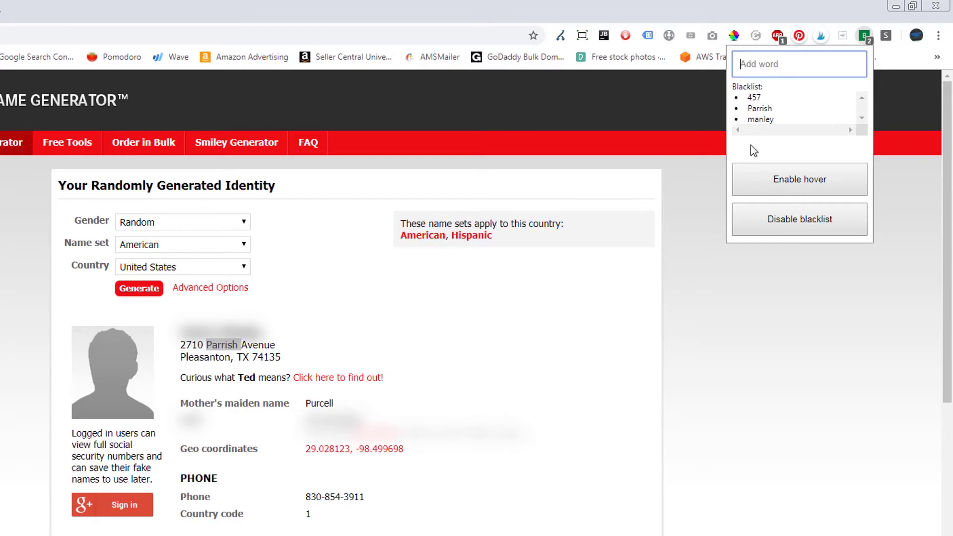
pyautogui.click(633, 315)
pyautogui.scroll(-1, 612, 332)
pyautogui.scroll(-5, 611, 332)
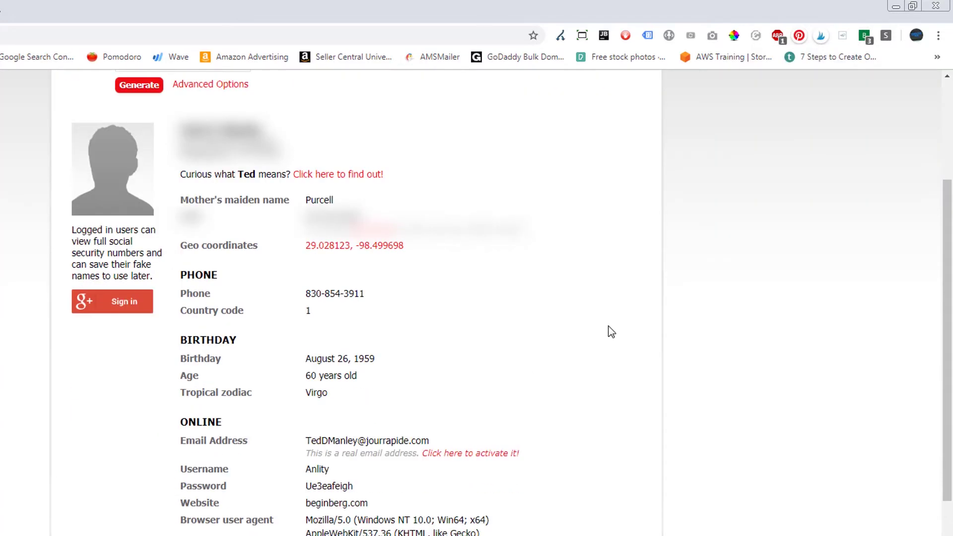
pyautogui.scroll(8, 610, 330)
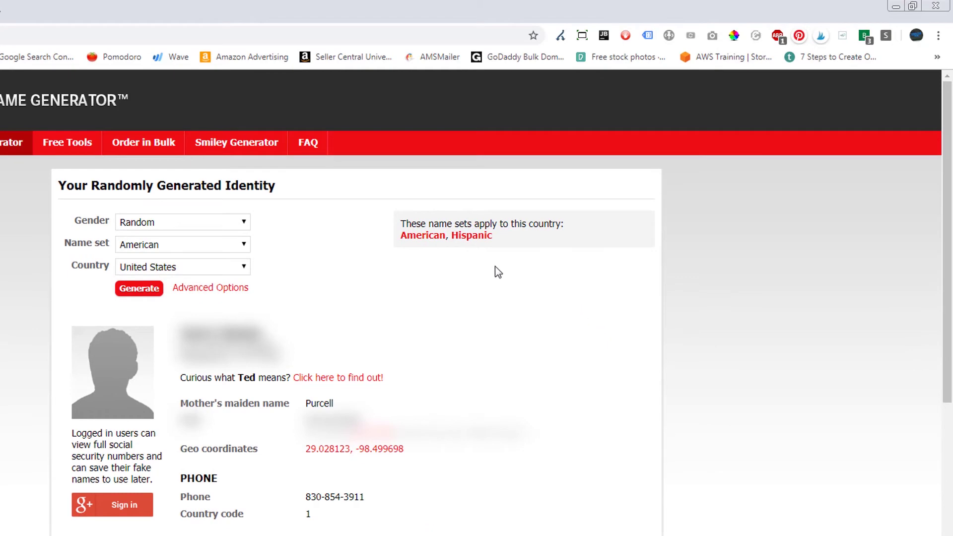
pyautogui.rightClick(416, 262)
# Turn on Blur It Out's hover reveal and test it over the blurred name
pyautogui.click(357, 274)
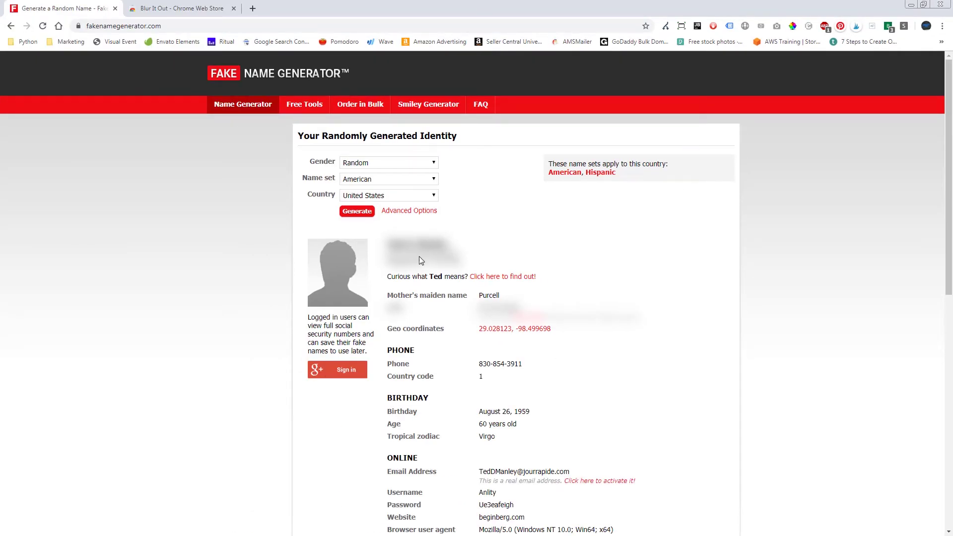
pyautogui.click(888, 26)
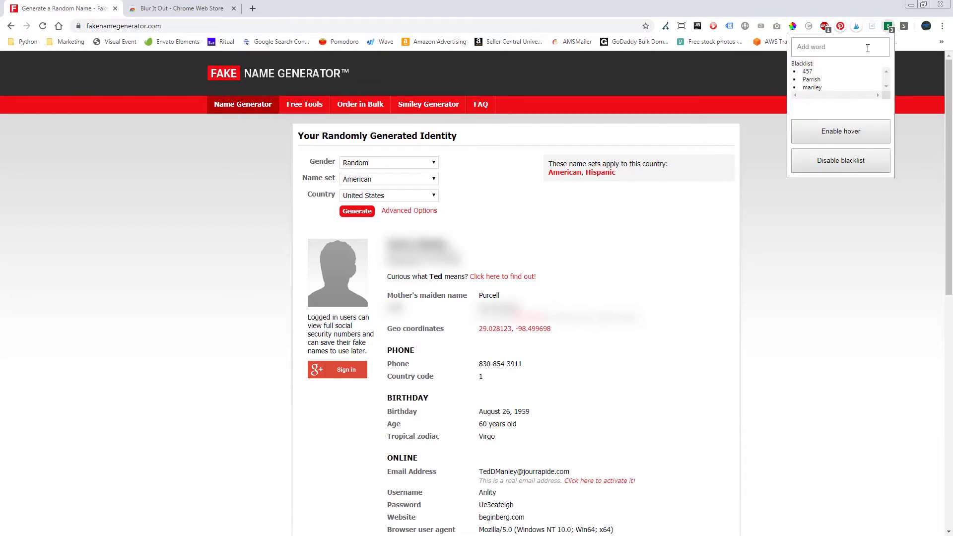
pyautogui.click(840, 139)
pyautogui.click(672, 261)
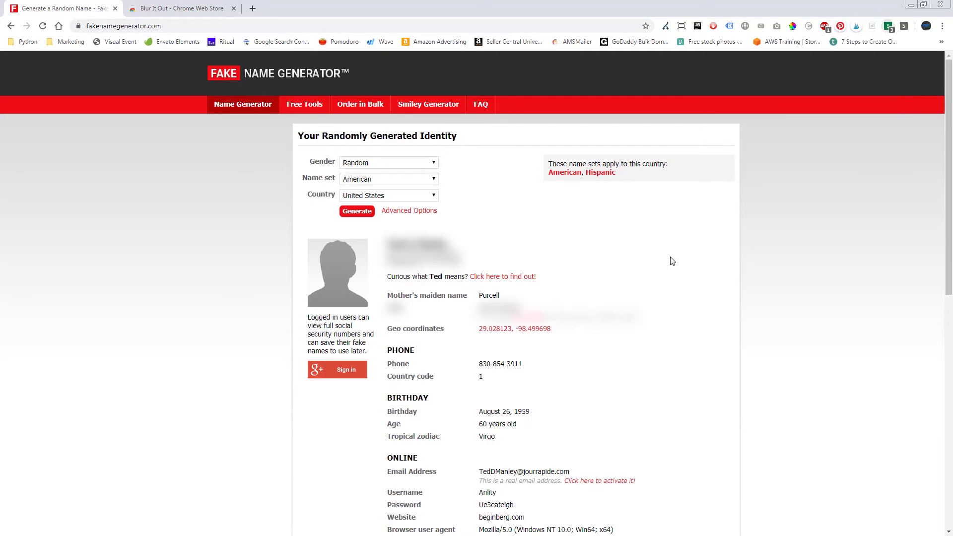
pyautogui.moveTo(416, 243)
pyautogui.moveTo(468, 246)
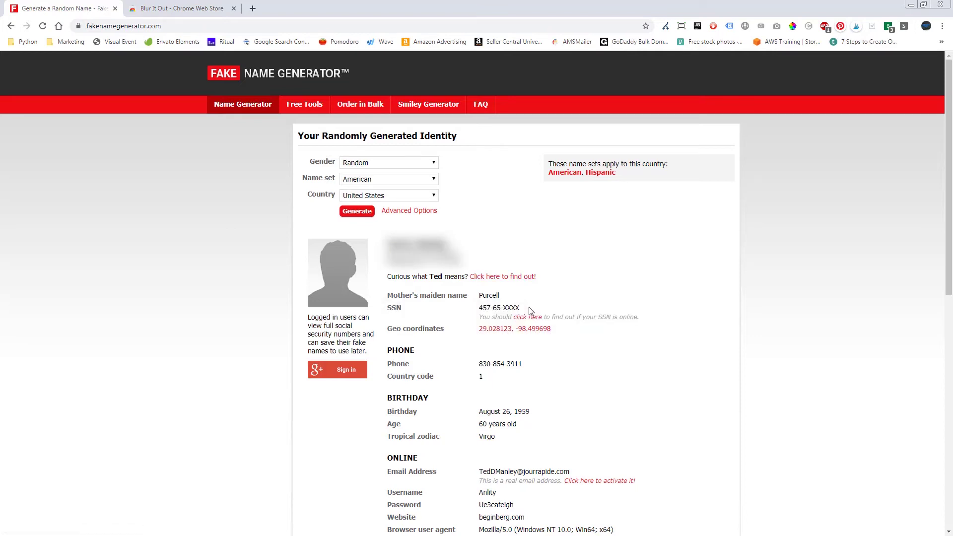
# Switch hover reveal off and reopen the popup showing the three-word blacklist
pyautogui.click(888, 25)
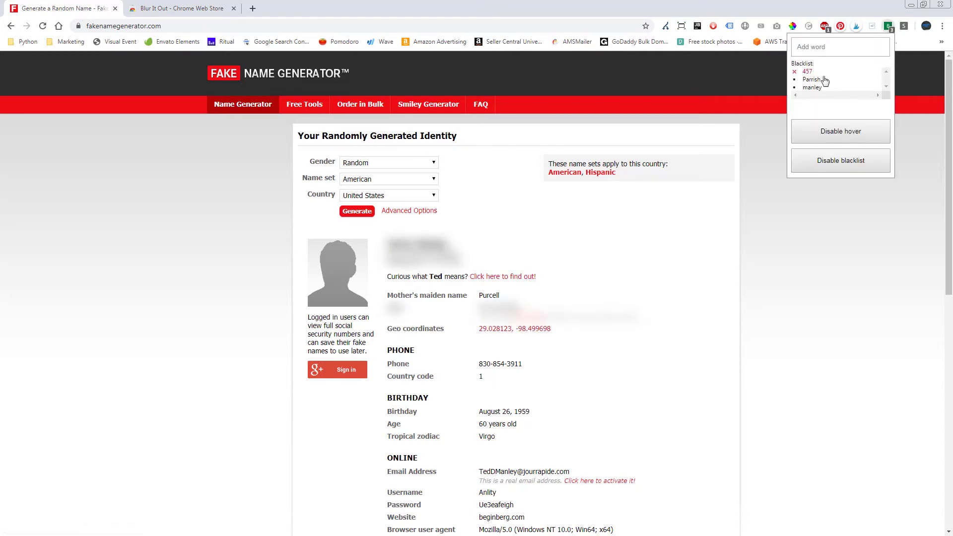
pyautogui.click(831, 131)
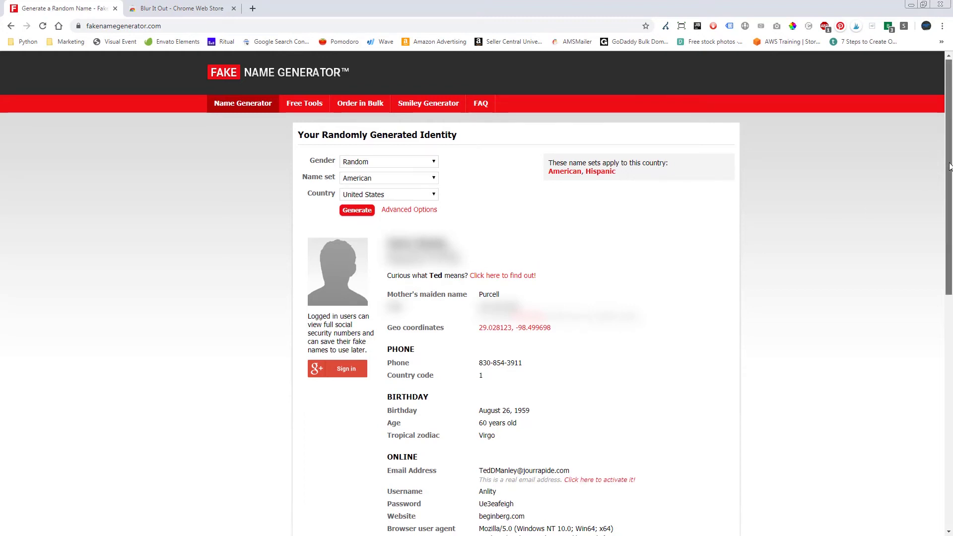
pyautogui.moveTo(948, 171); pyautogui.dragTo(919, 160)
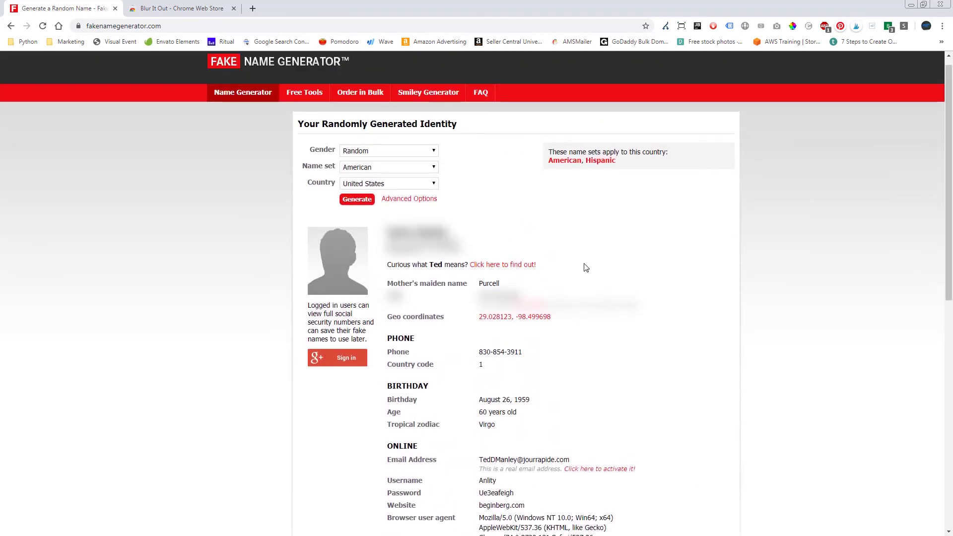
pyautogui.click(889, 26)
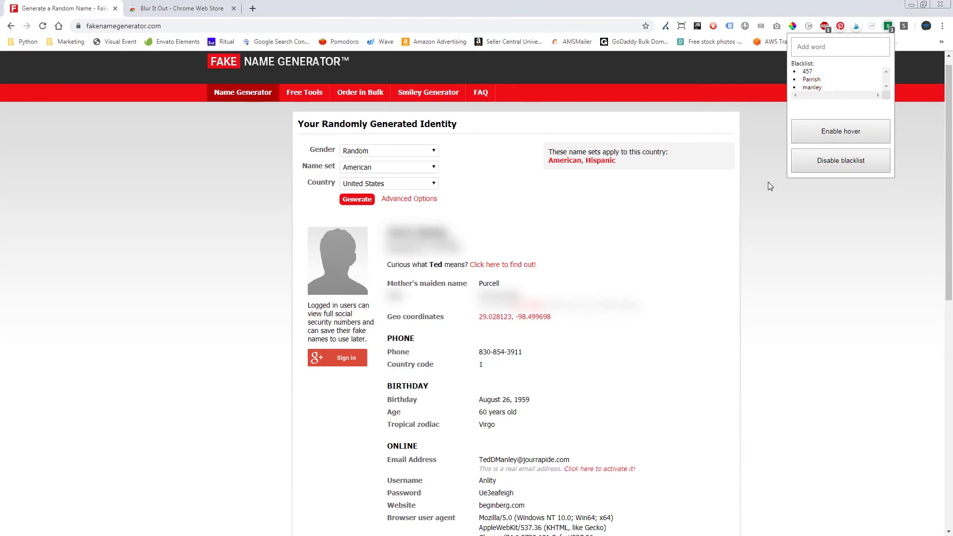